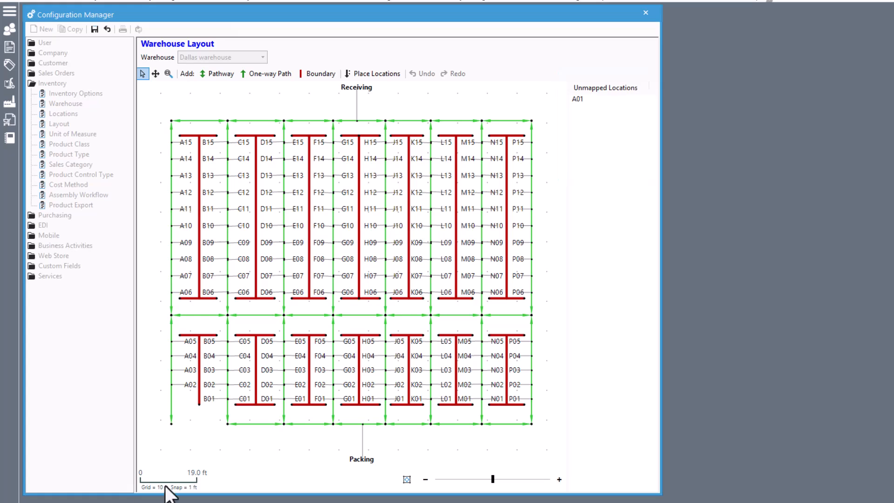
Step: Place unmapped location A01 below A02 and add a boundary along the lower end of the A01/B01 rack
left_click_drag(582, 99, 190, 399)
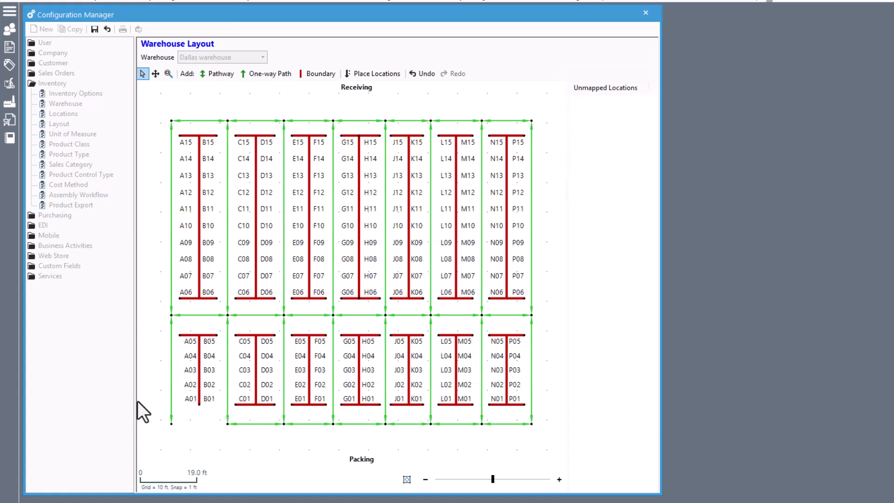
left_click(330, 76)
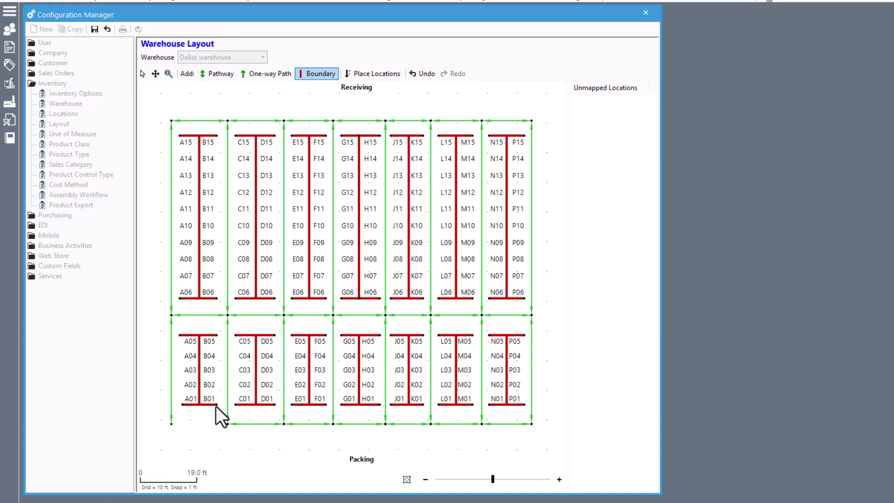
Step: Add a two-way pathway below the A01/B01 rack to close the open corner of the warehouse route
left_click(222, 77)
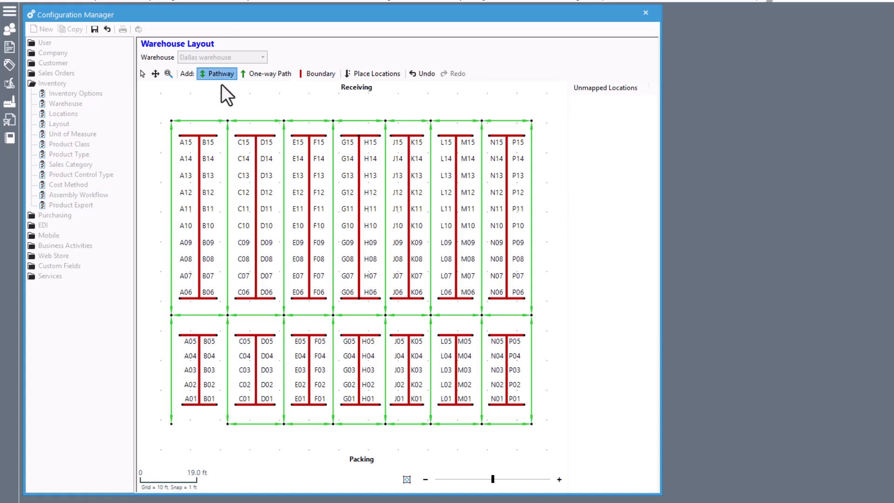
left_click_drag(172, 426, 226, 426)
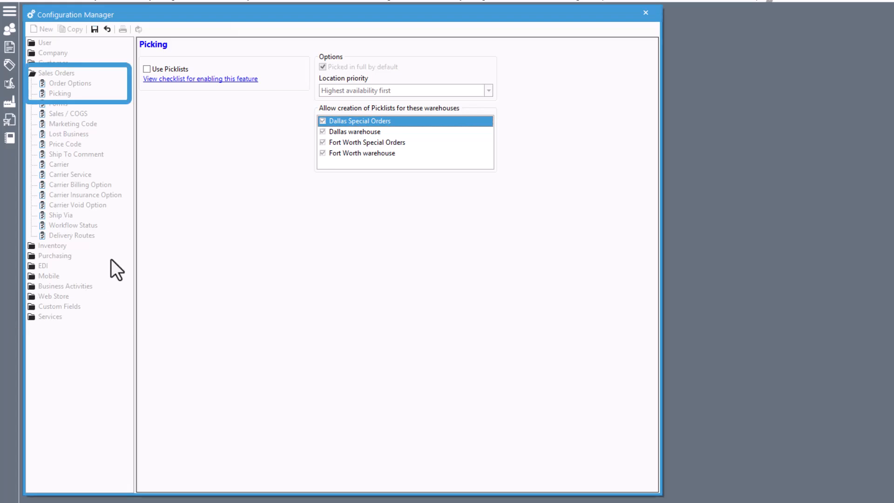
Step: Enable picklists and turn off Picked in full by default, keeping the location priority at Highest availability first
left_click(149, 73)
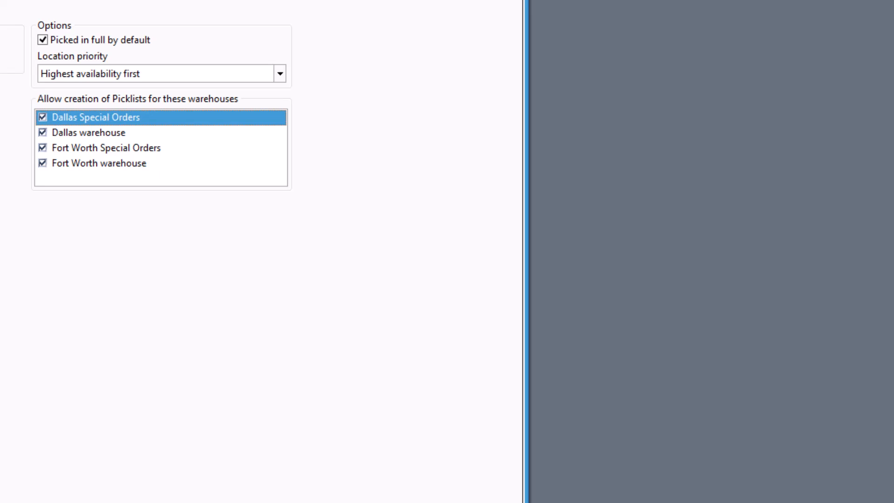
left_click(42, 40)
left_click(280, 74)
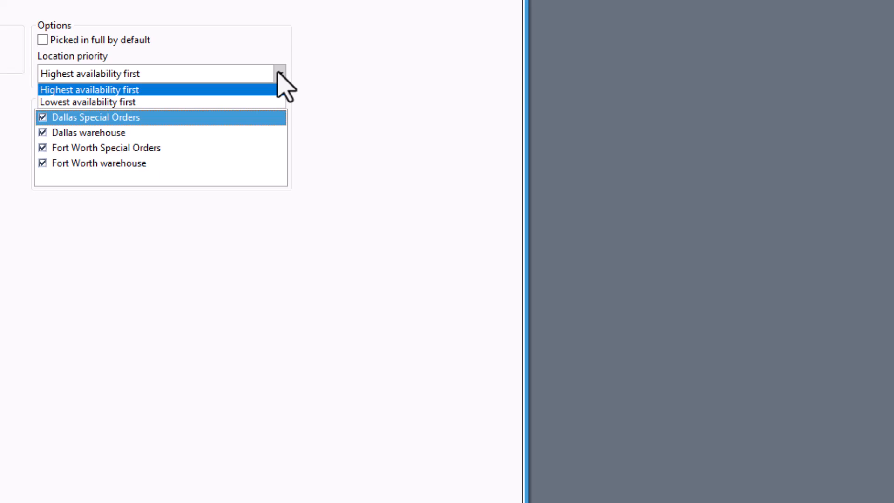
left_click(279, 73)
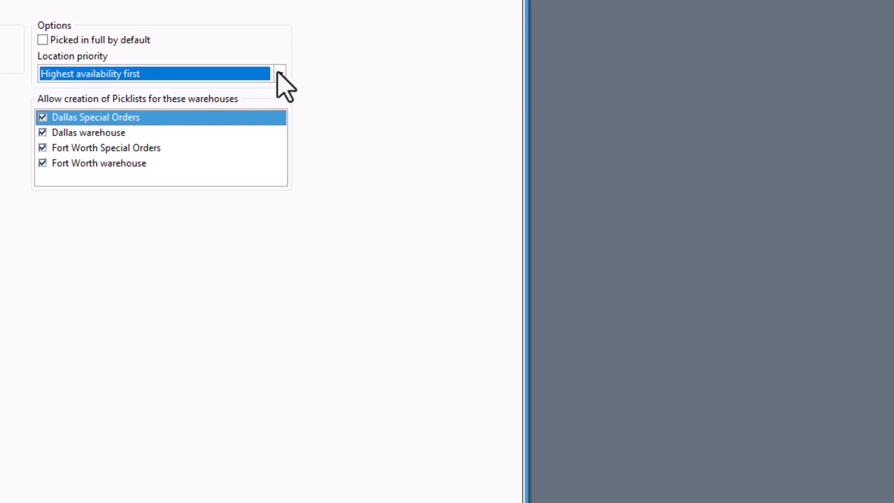
Step: Disallow picklist creation for the Dallas Special Orders and Fort Worth Special Orders warehouses and save the picking configuration
left_click(46, 117)
left_click(46, 147)
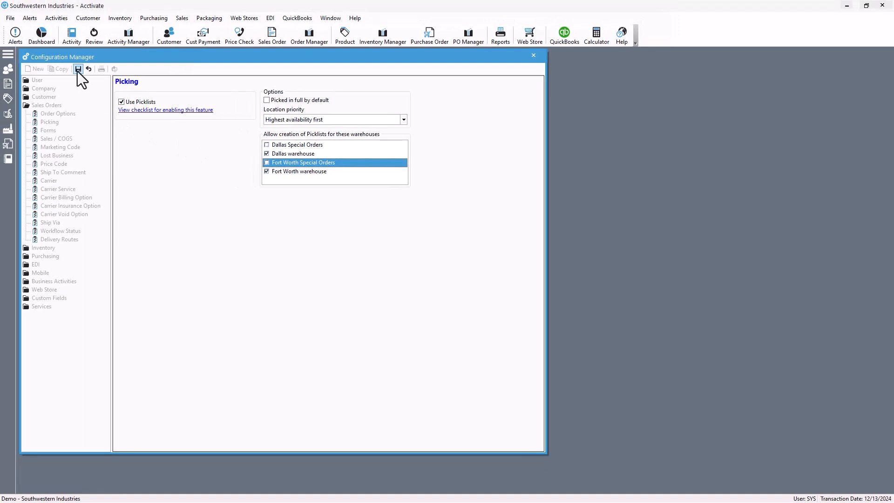
left_click(78, 70)
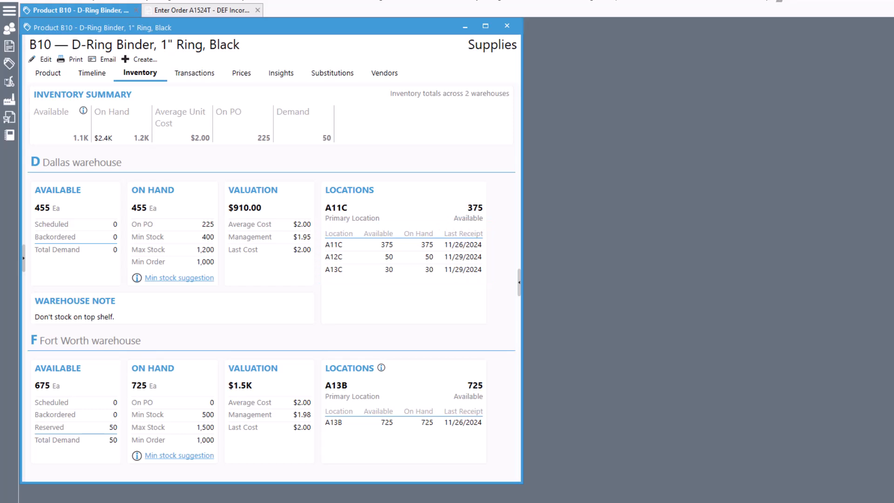
Step: Close the product B10 window and add product B10 with an ordered quantity of 400 to the sales order, saving it
left_click(507, 26)
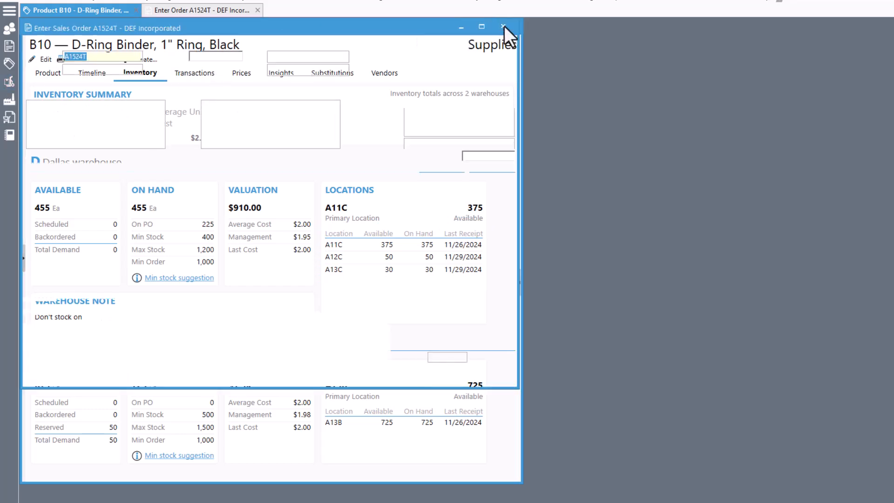
left_click(88, 199)
type("B10")
key("Tab")
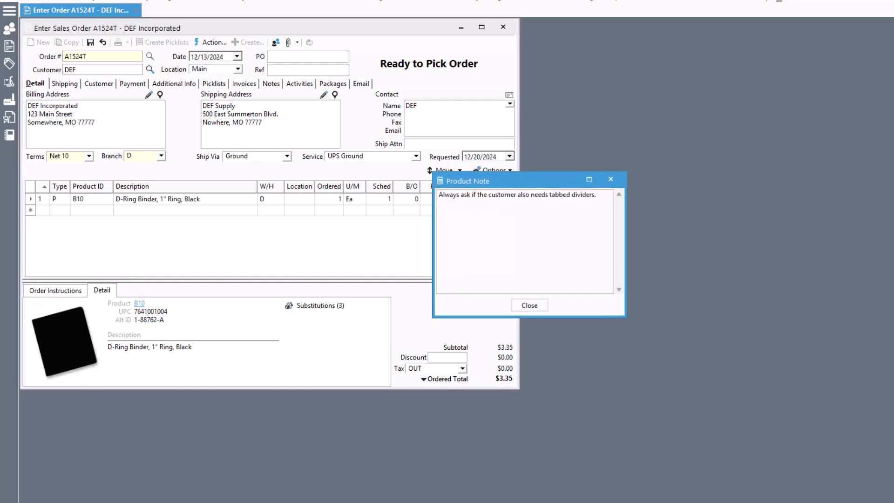
key("Return")
key("Tab")
type("400")
key("ctrl+s")
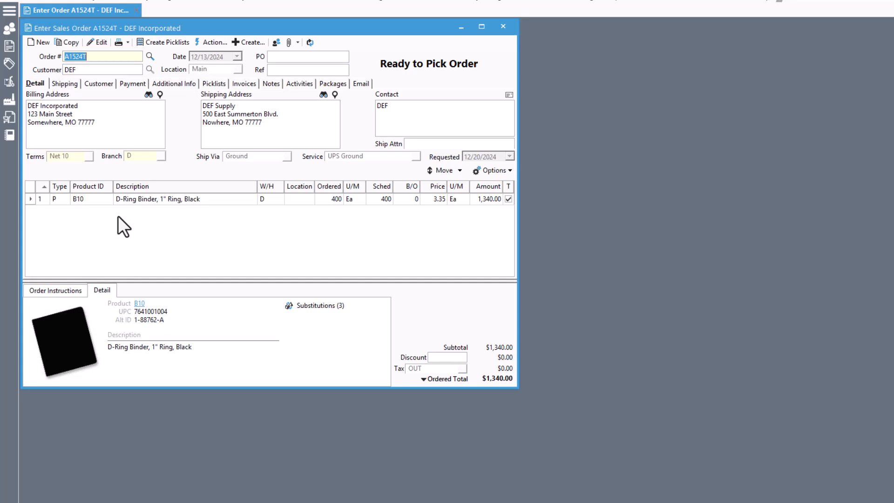
Step: Create a picklist from the saved sales order and open it
left_click(174, 42)
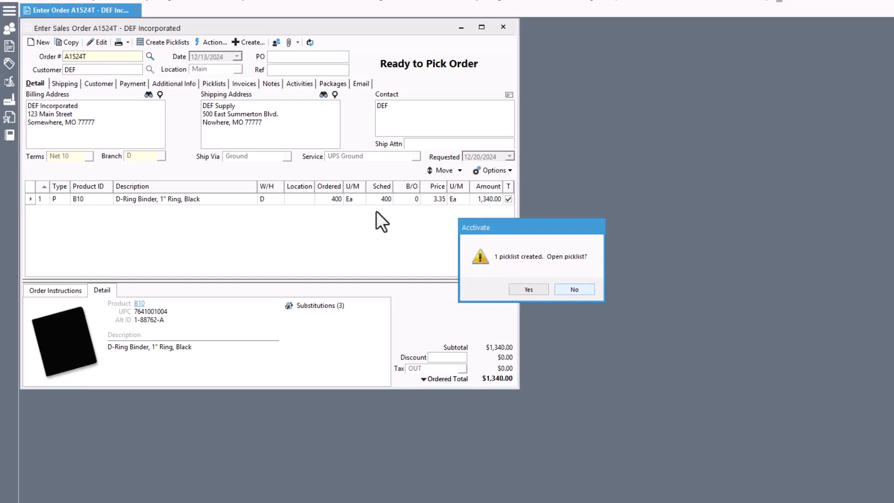
left_click(520, 289)
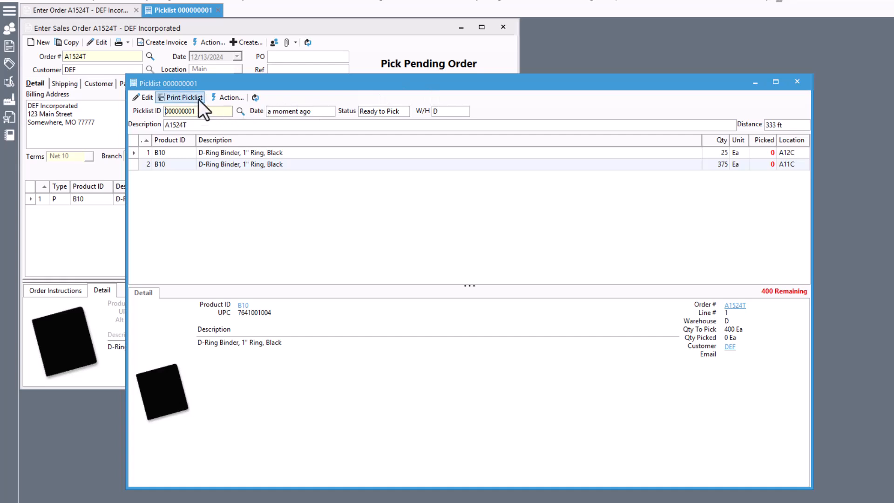
Step: Generate the printable picklist, close the report and check the workflow status on the sales order
left_click(186, 97)
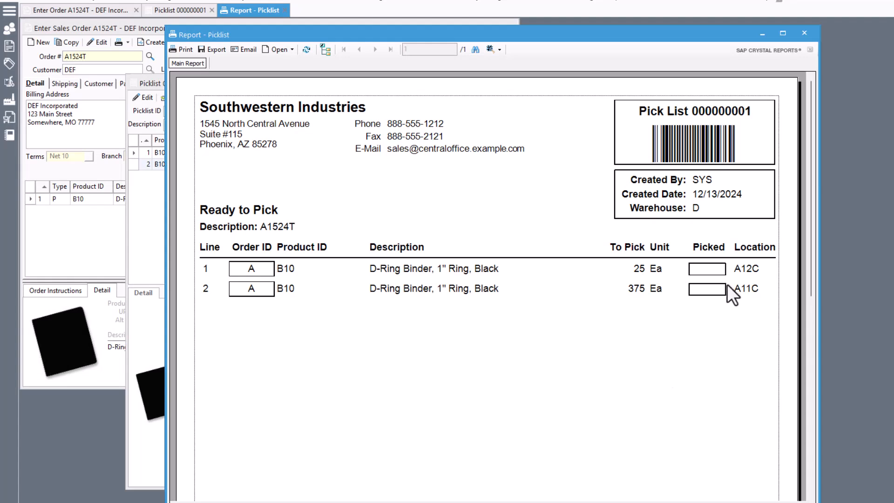
left_click(807, 34)
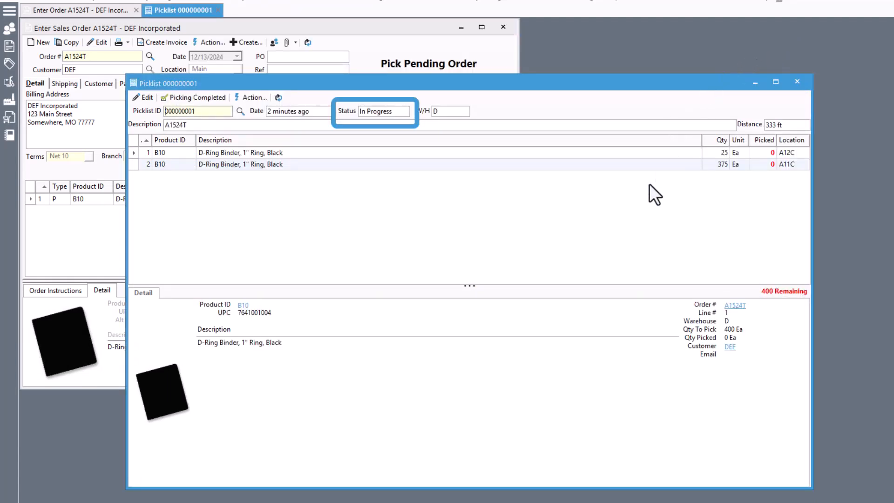
left_click(394, 27)
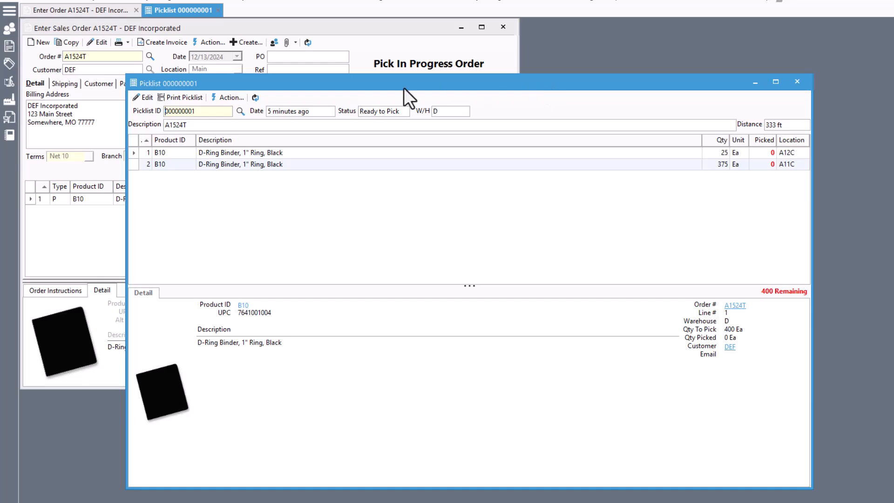
Step: Record picked quantities of 25 from location A12C and 375 from location A11C on the picklist
left_click(143, 102)
left_click(773, 152)
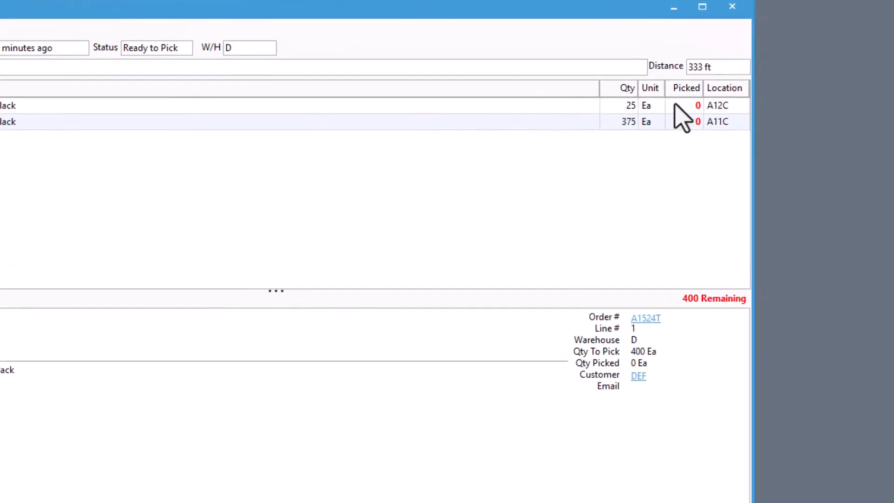
type("25")
key("Return")
type("375")
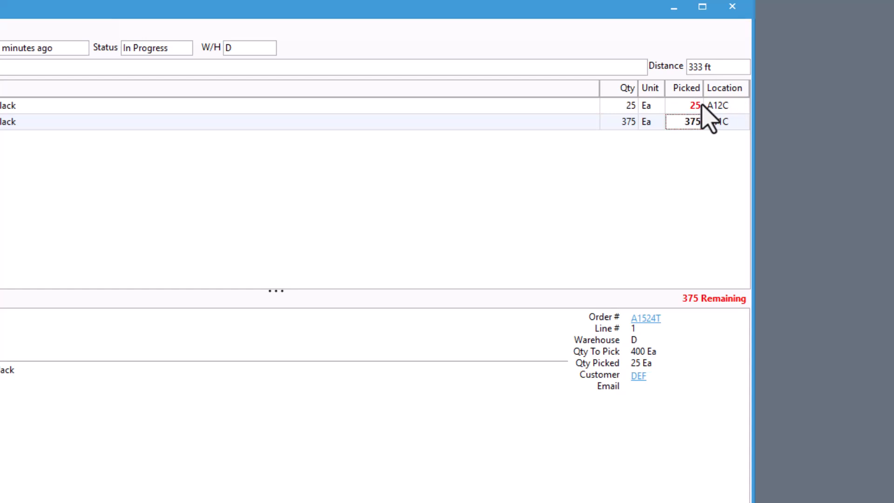
key("Return")
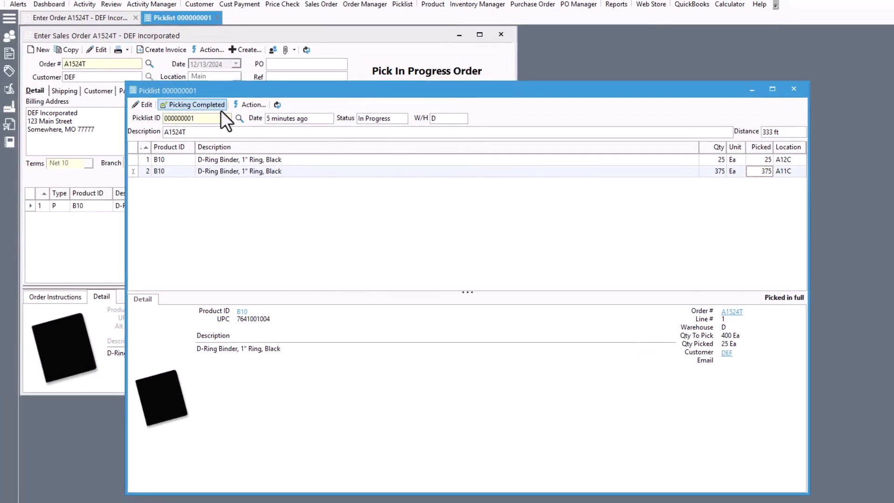
Step: Mark the picklist's picking as completed and check the sales order's workflow status
left_click(218, 108)
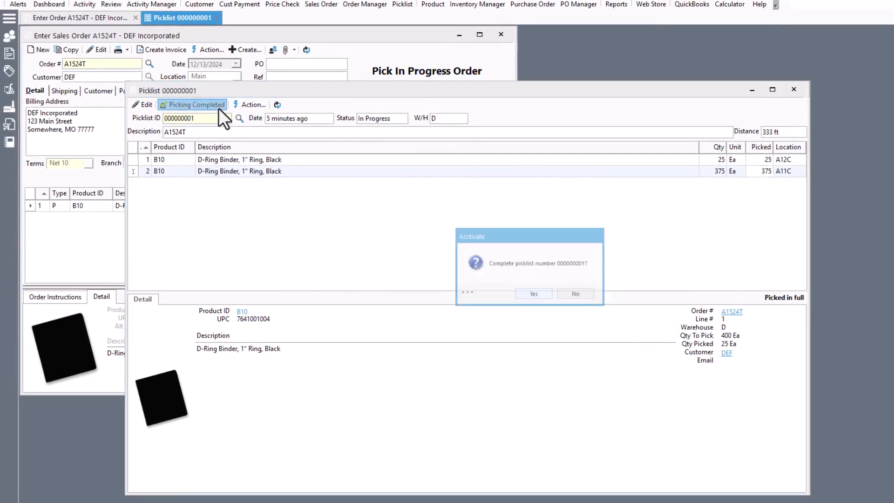
left_click(534, 296)
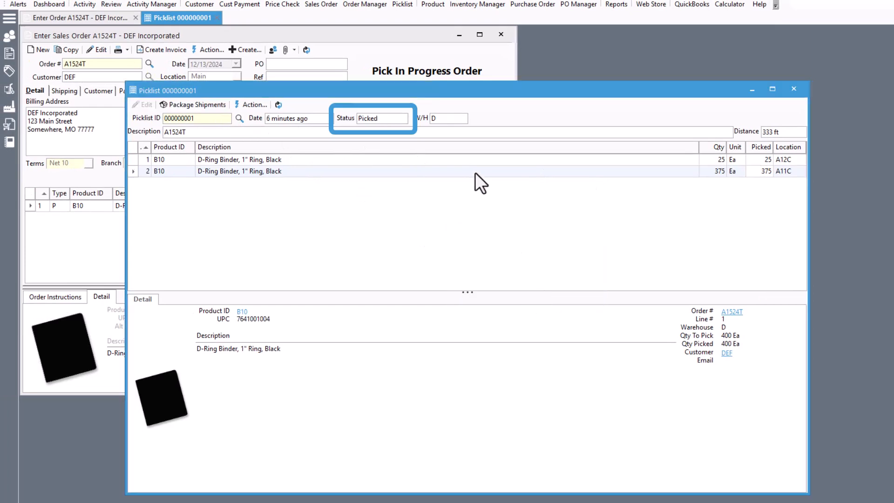
left_click(405, 32)
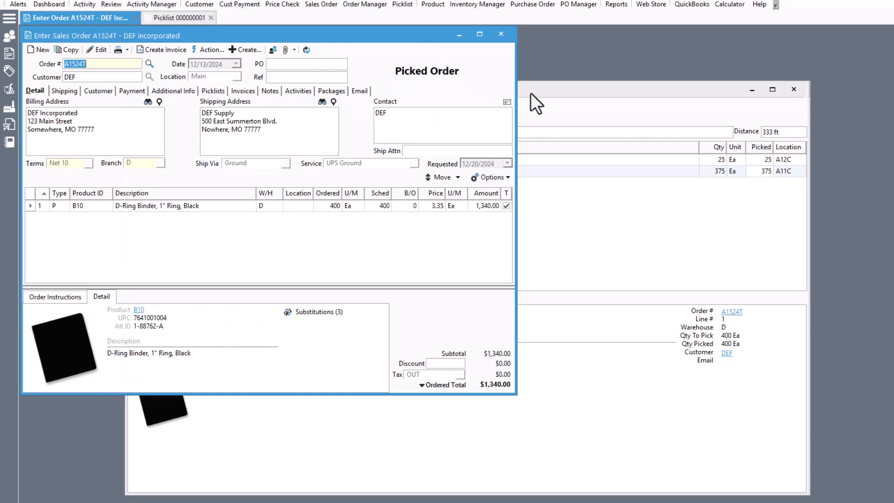
left_click(544, 96)
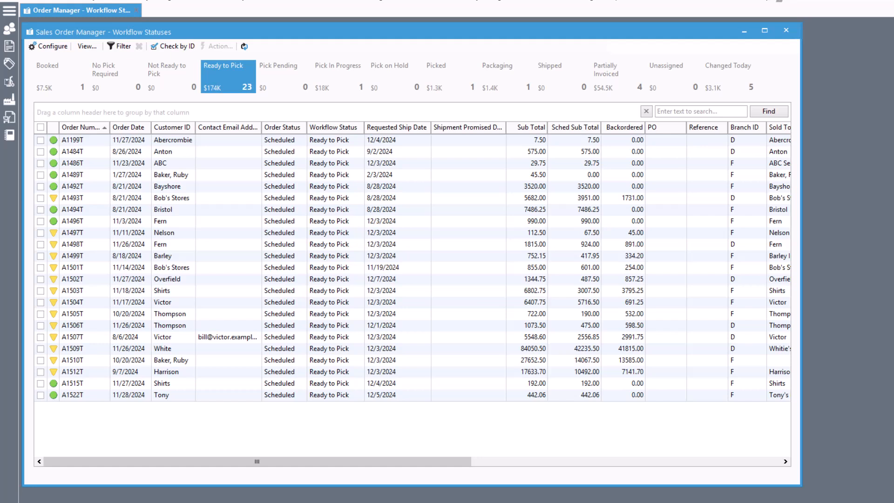
Step: Create picklists for all Ready to Pick orders, grouped into one picklist per warehouse, and open the first one
left_click(40, 127)
left_click(216, 47)
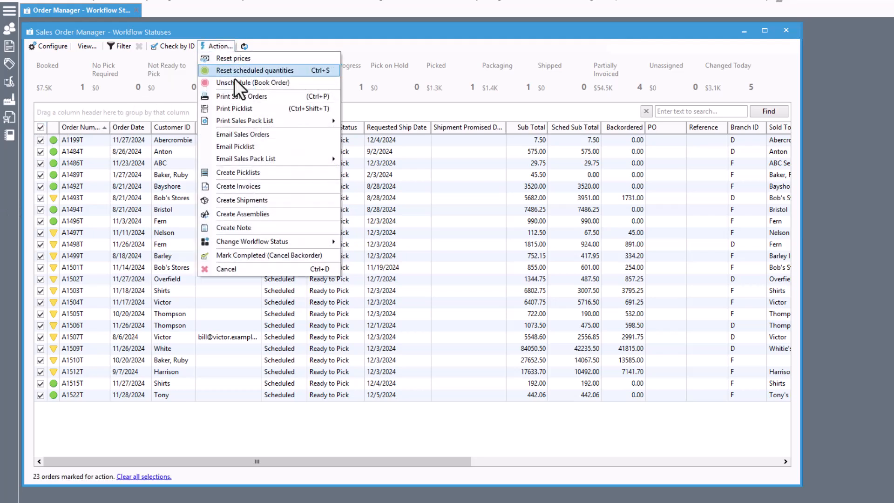
left_click(303, 172)
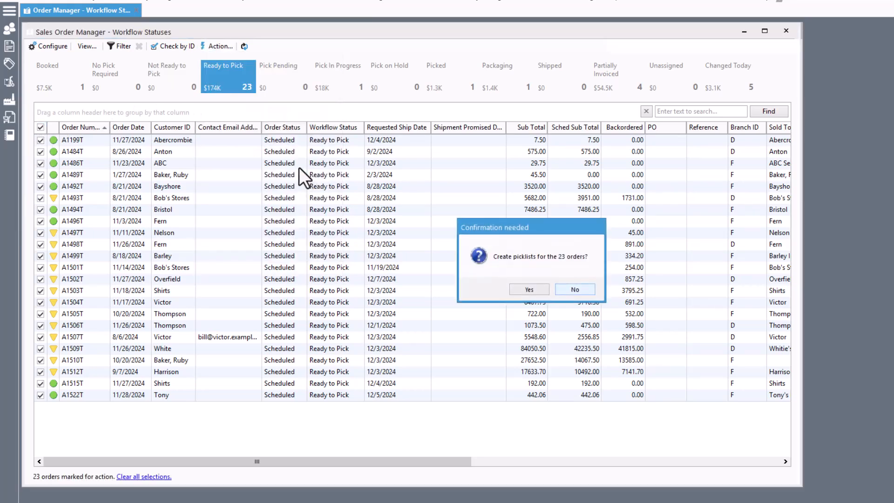
left_click(528, 288)
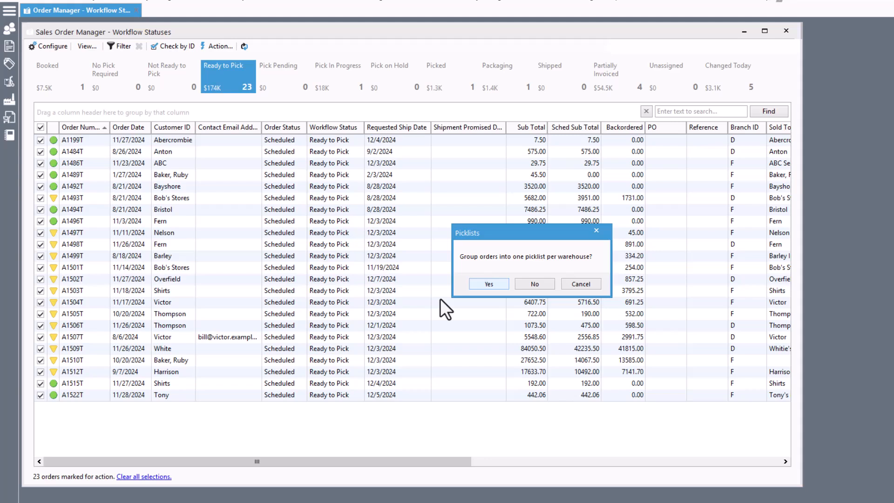
left_click(496, 287)
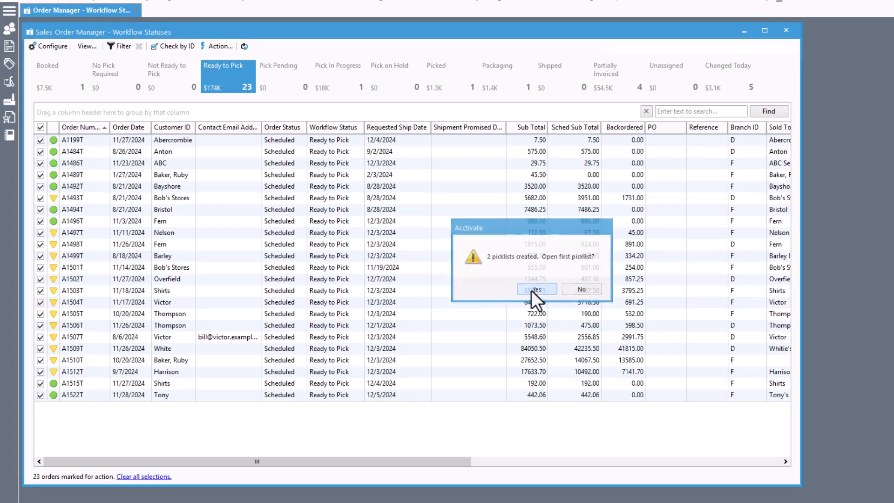
left_click(532, 290)
Step: Reposition the picklist window, minimize the Sales Order Manager and enlarge the picklist's line area
left_click_drag(538, 130, 523, 78)
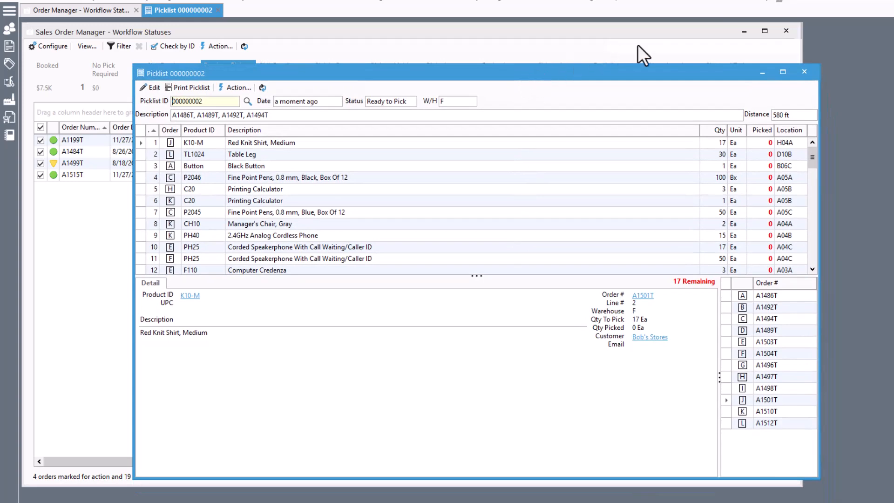
left_click(743, 30)
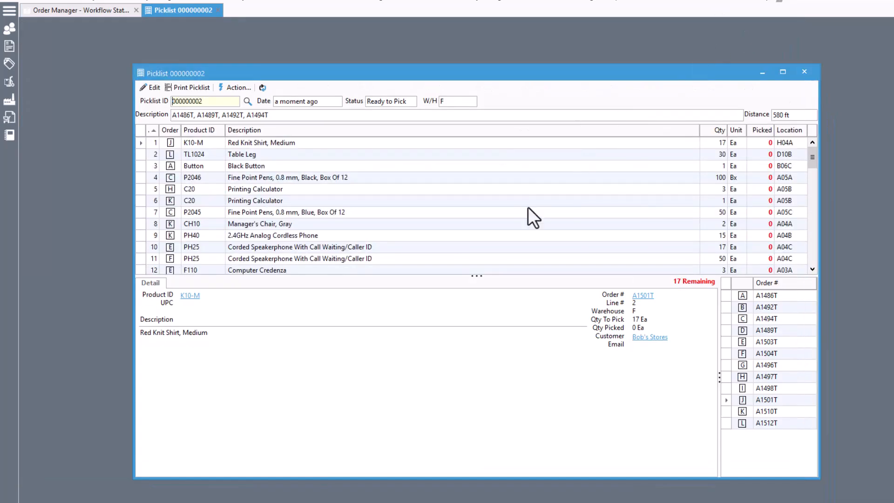
left_click_drag(474, 276, 482, 314)
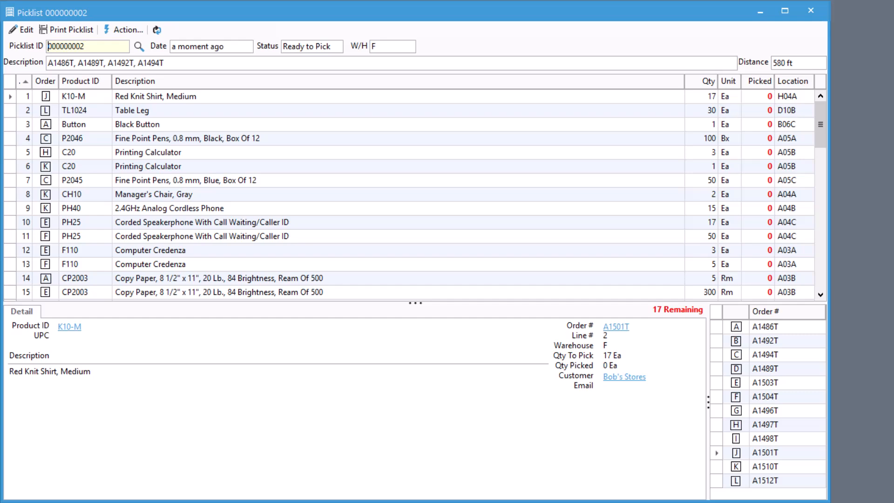
Step: Edit the grouped picklist and assign lot 4098 to the Red Tempera Paint line, product TP204
key("ctrl+e")
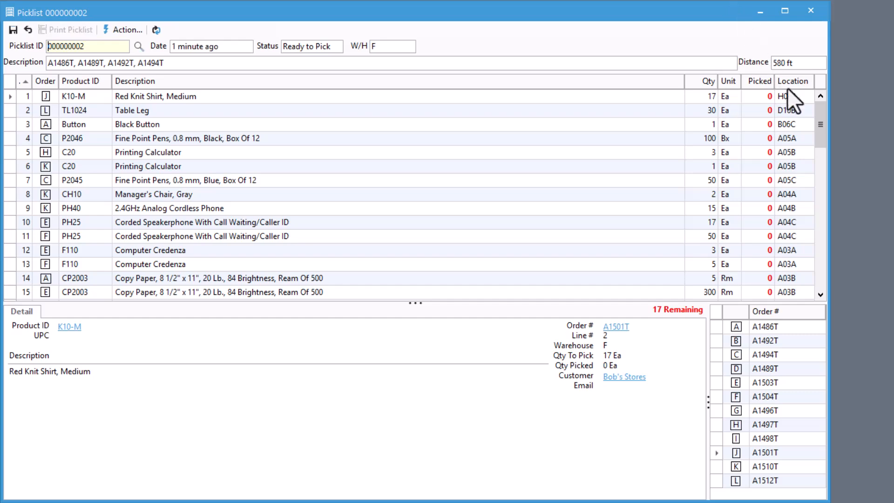
left_click_drag(825, 122, 823, 238)
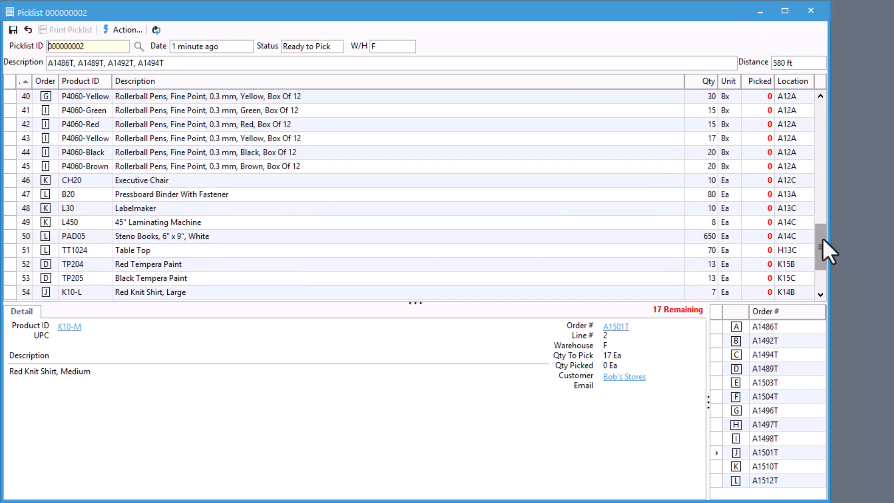
left_click(647, 265)
left_click(580, 345)
left_click(581, 344)
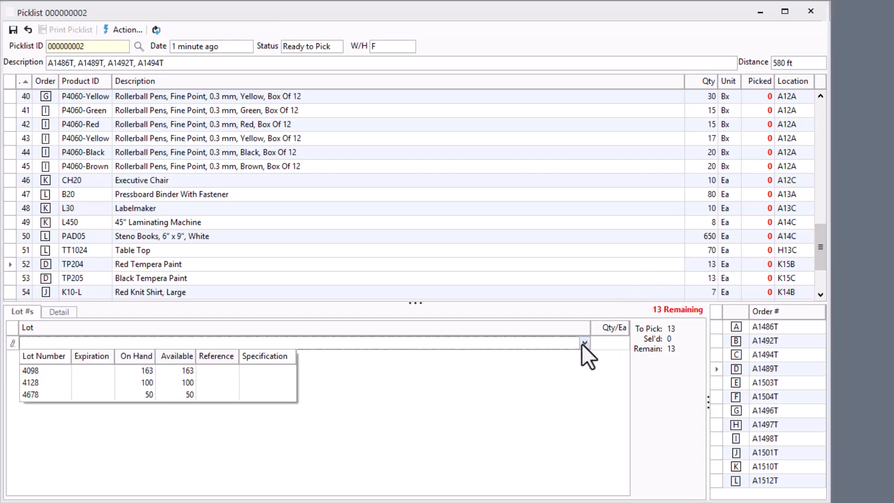
left_click(203, 370)
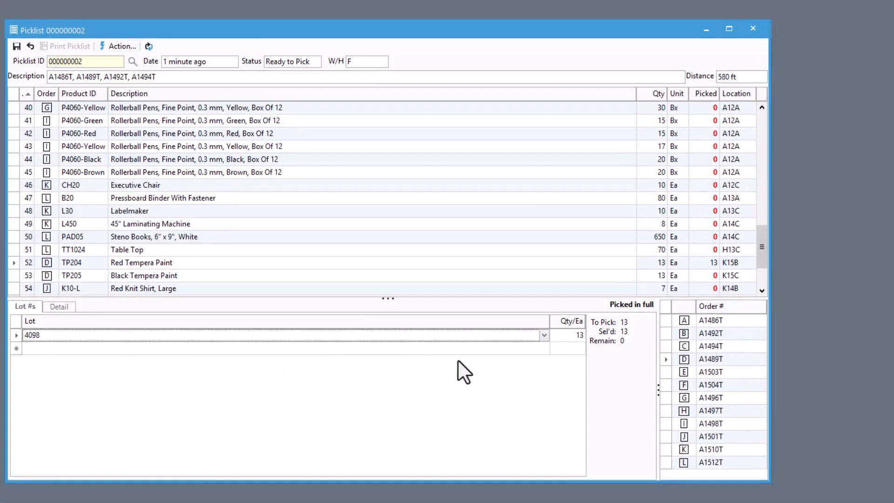
Step: Check the available locations for the Steno Books line, product PAD05, record 450 picked from A14C, and split off the remaining quantity
left_click(745, 236)
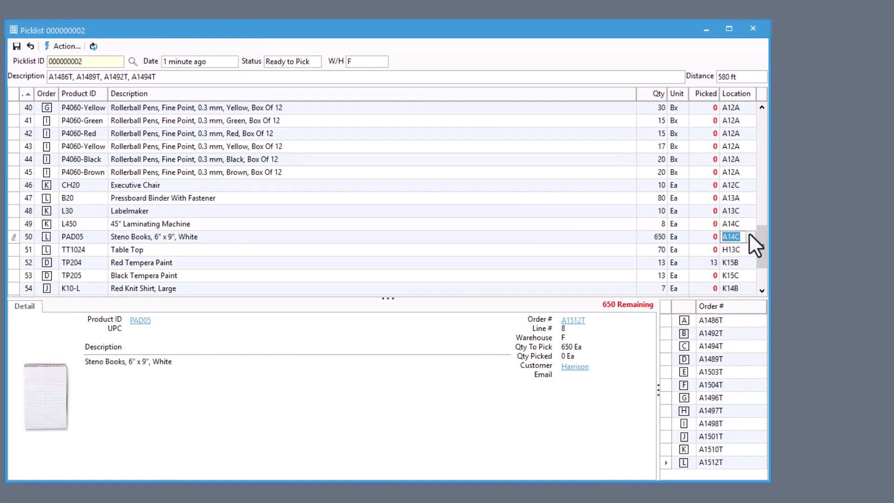
left_click(749, 235)
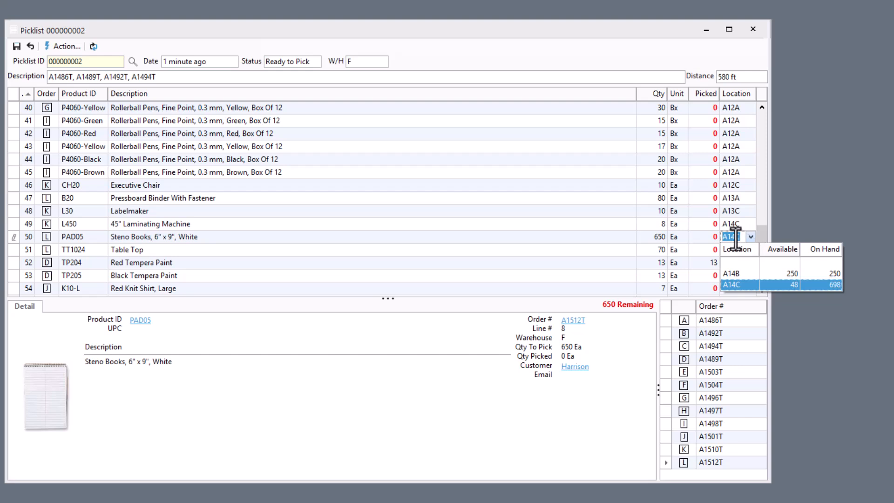
left_click(711, 237)
type("450")
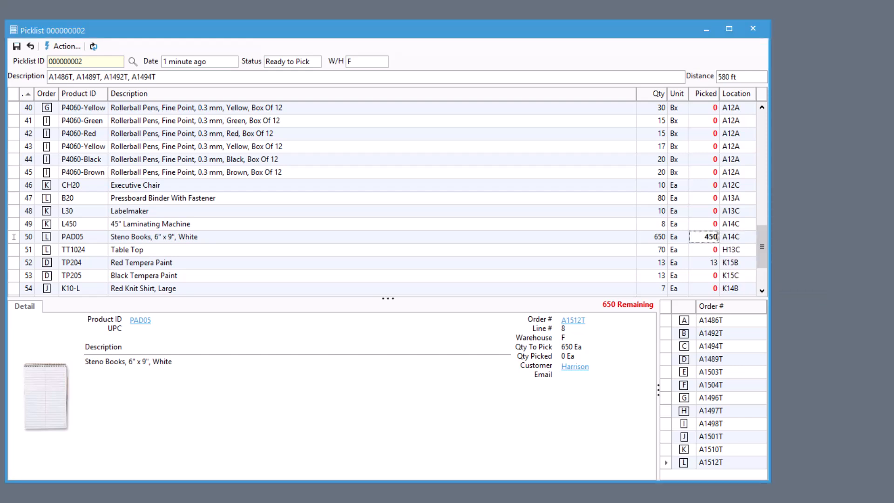
left_click(678, 236)
right_click(678, 235)
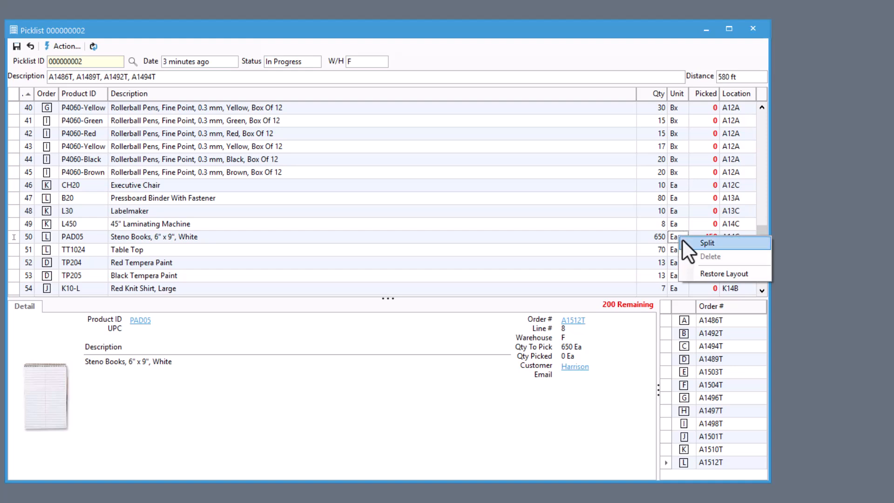
left_click(684, 240)
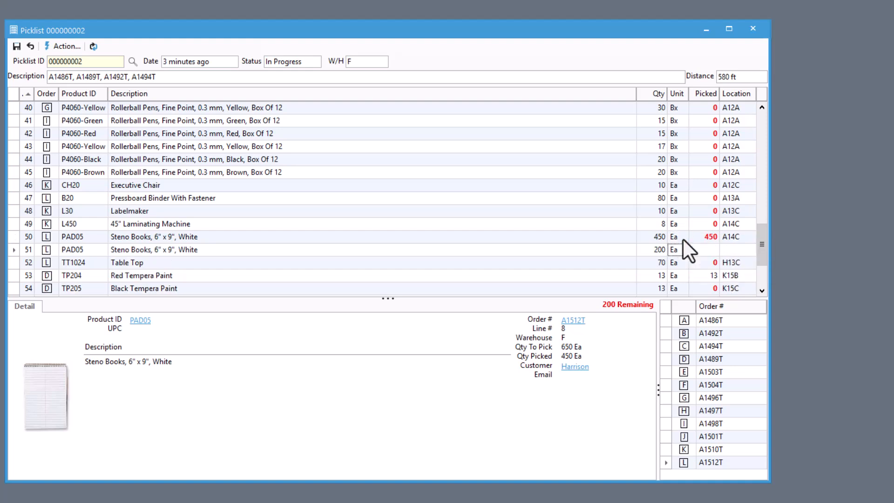
Step: Assign location A14B to the split-off PAD05 Steno Books line and record 200 picked
left_click(751, 251)
left_click(751, 250)
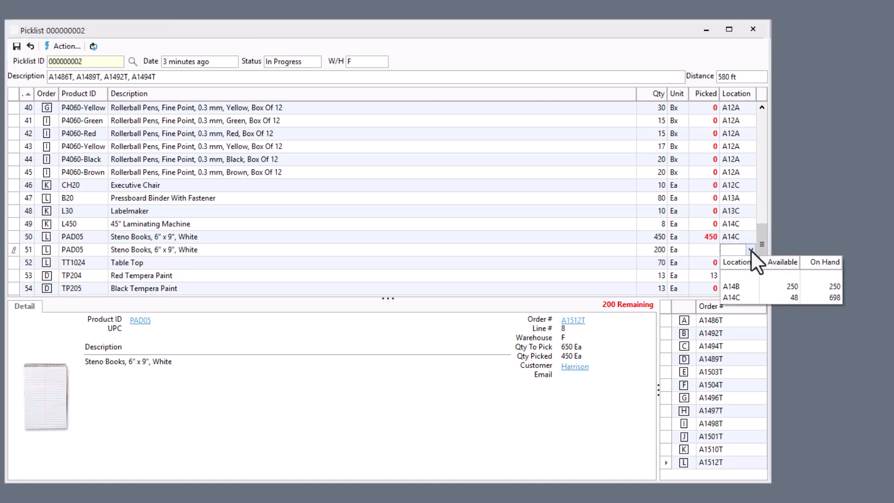
left_click(753, 284)
left_click(710, 252)
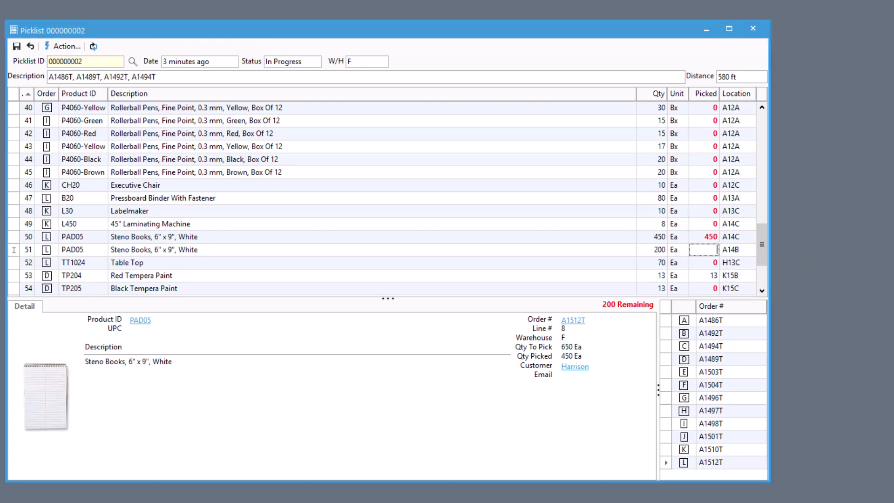
type("200")
left_click(630, 259)
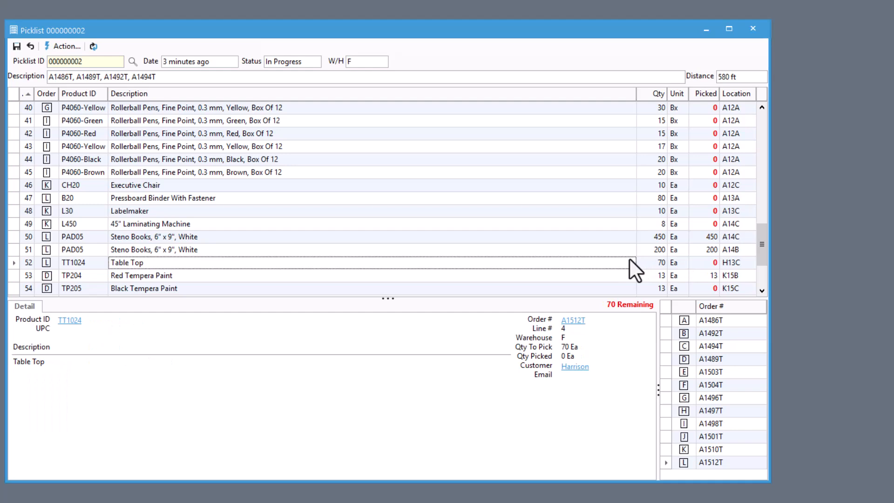